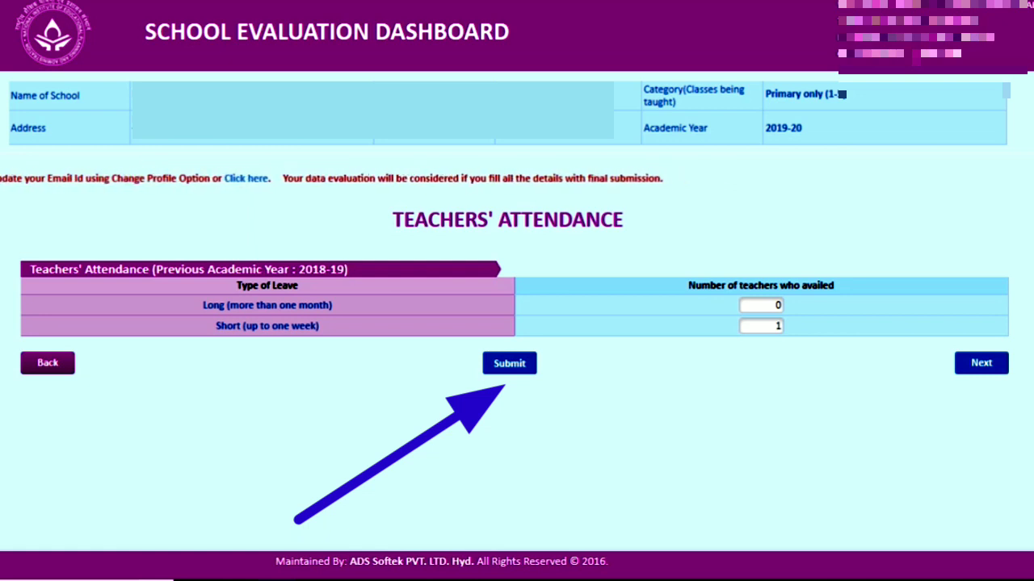
Submit the teachers' attendance data and open the Domain I form of the School Evaluation Composite Matrix
{"action": "key", "text": "Return"}
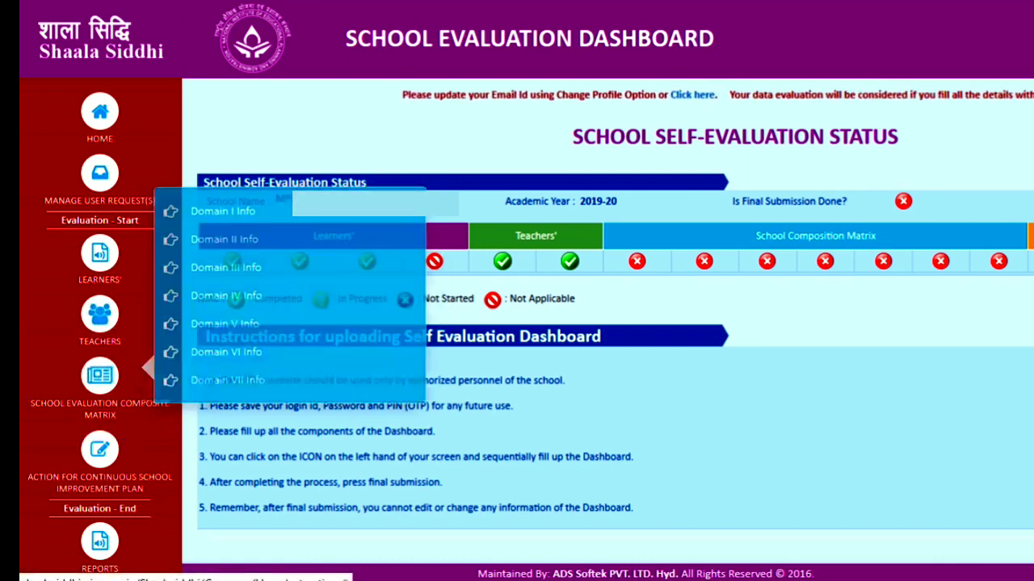
{"action": "mouse_move", "coordinate": [99, 314]}
{"action": "mouse_move", "coordinate": [100, 375]}
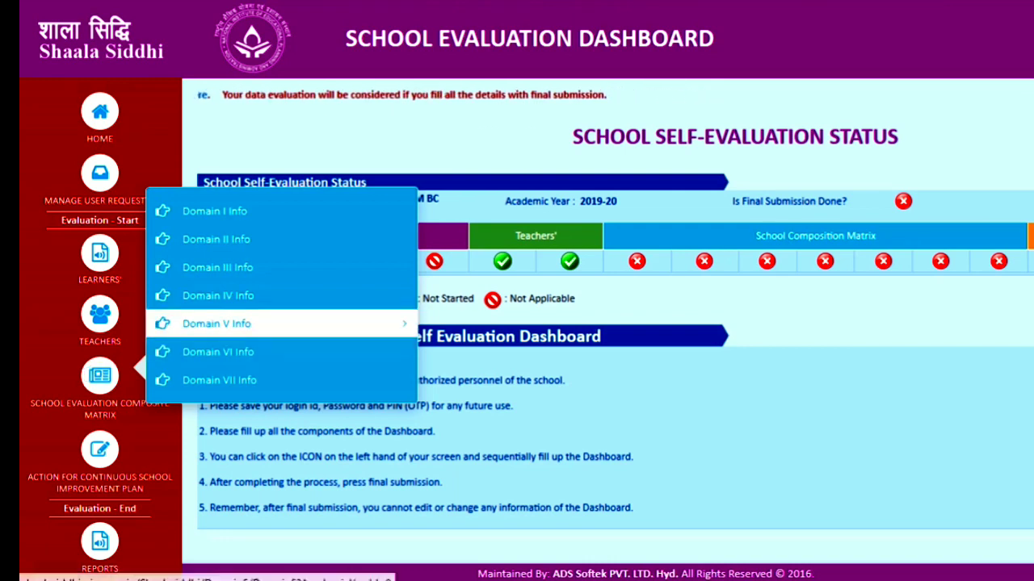
{"action": "left_click", "coordinate": [215, 211]}
{"action": "scroll", "coordinate": [517, 291], "scroll_direction": "down", "scroll_amount": 1}
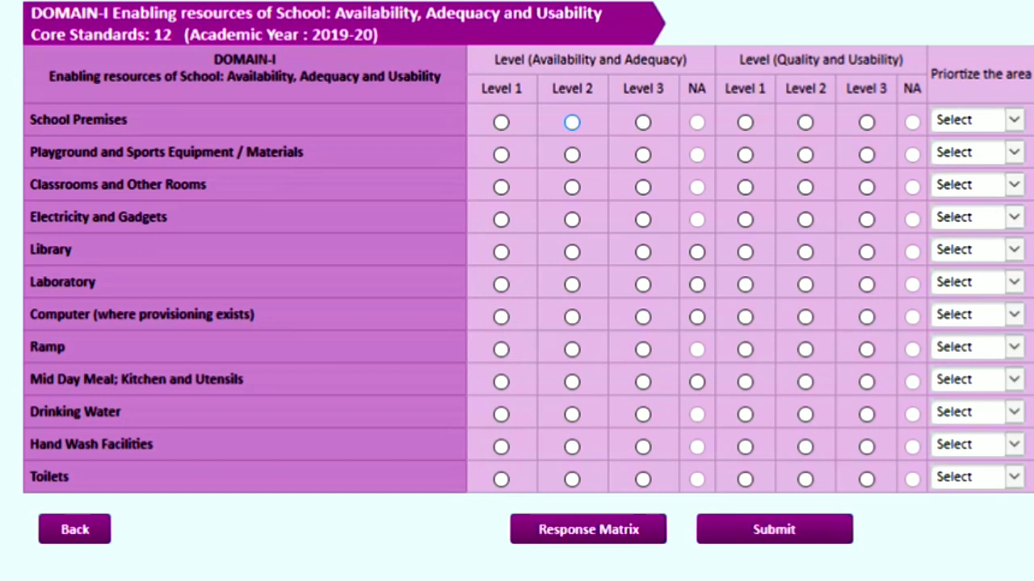
Rate School Premises Level 2 for availability and Level 3 for quality, with High improvement priority
{"action": "left_click", "coordinate": [572, 122]}
{"action": "left_click", "coordinate": [866, 122]}
{"action": "left_click", "coordinate": [1013, 119]}
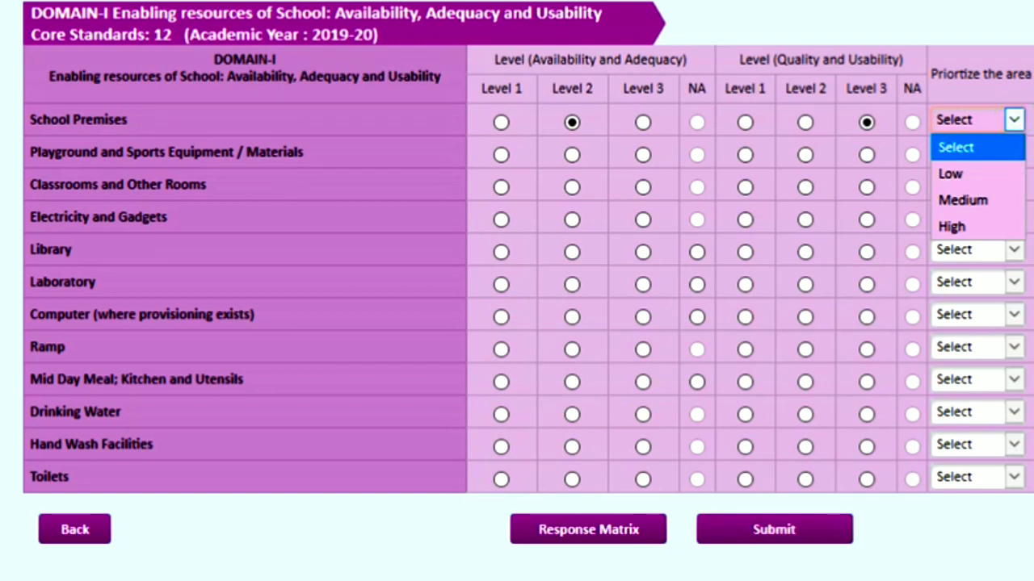
{"action": "key", "text": "Down"}
{"action": "key", "text": "Down"}
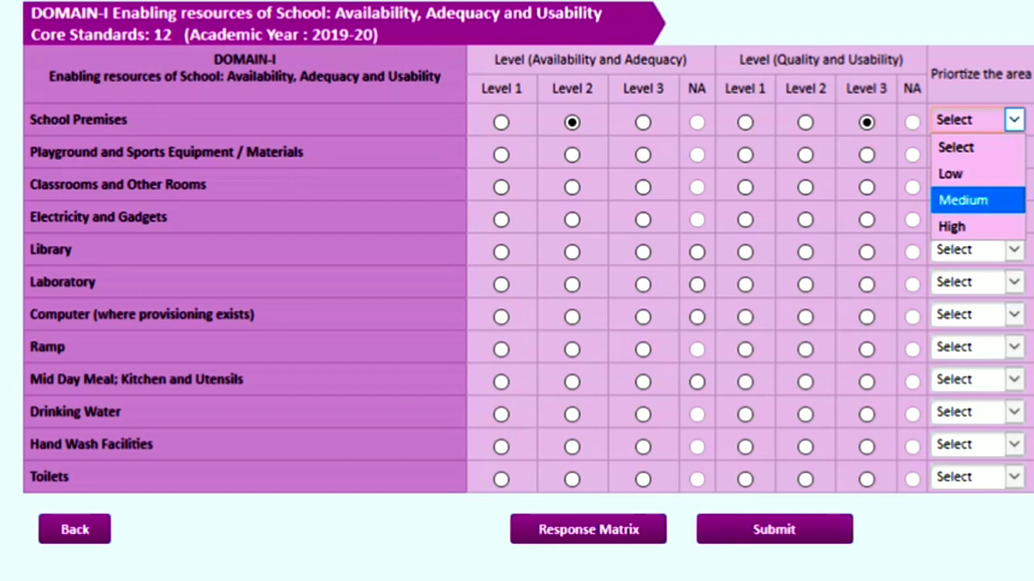
{"action": "key", "text": "Down"}
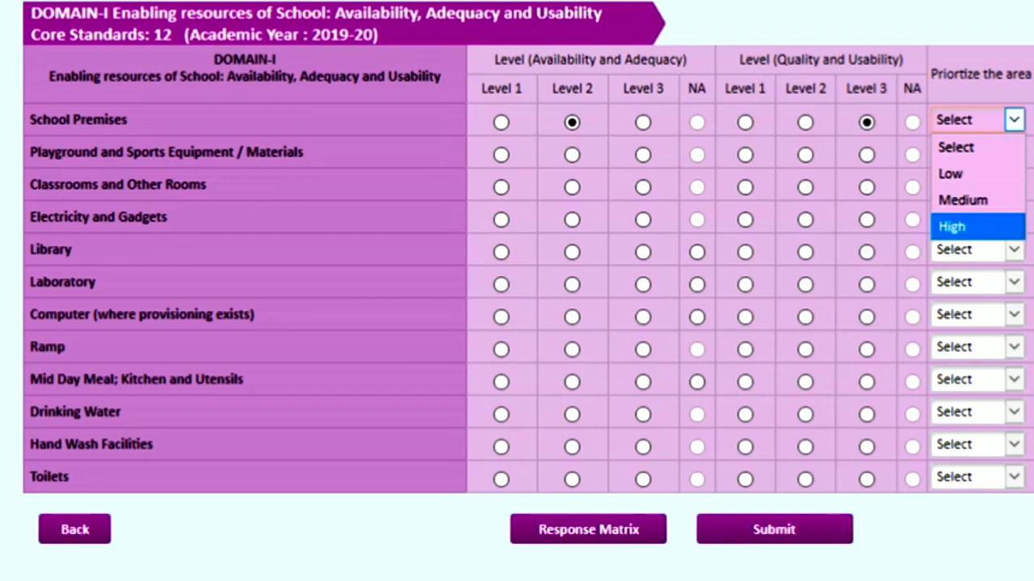
{"action": "left_click", "coordinate": [981, 224]}
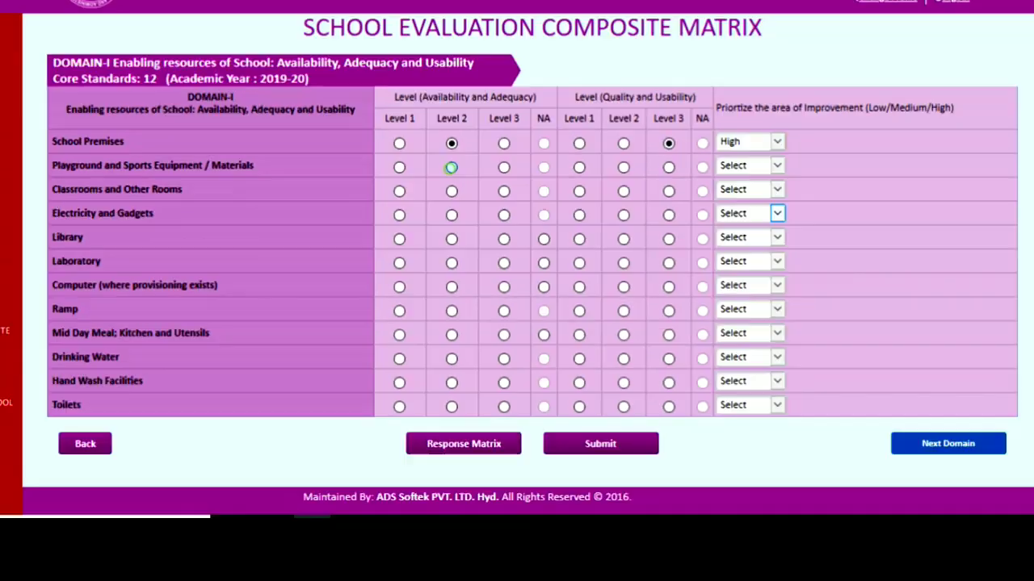
Rate Playground and Sports Equipment and Classrooms and Other Rooms Level 2 for availability, Level 1 for quality, with Medium priority
{"action": "left_click", "coordinate": [572, 154]}
{"action": "left_click", "coordinate": [745, 154]}
{"action": "left_click", "coordinate": [1013, 152]}
{"action": "left_click", "coordinate": [1005, 242]}
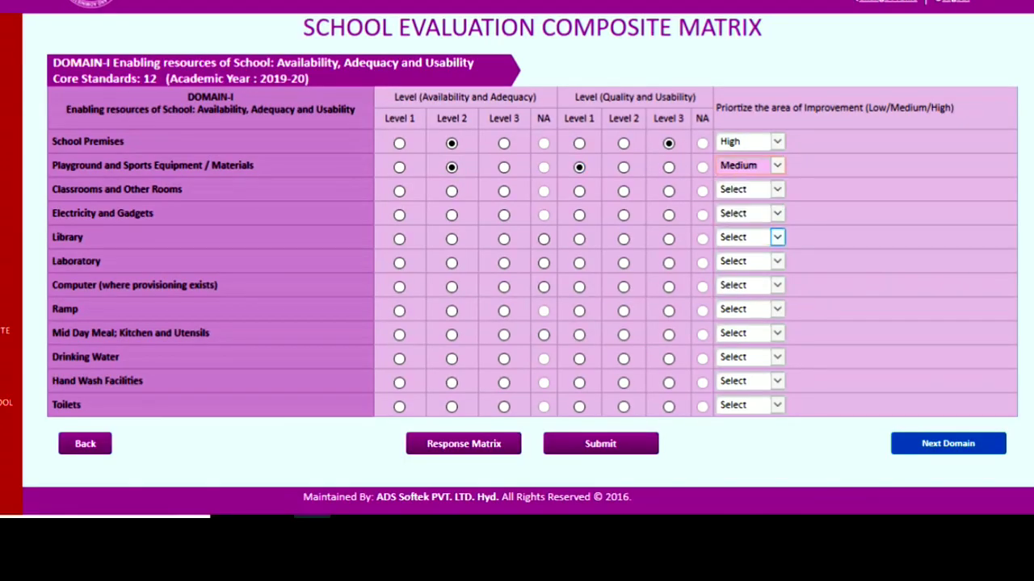
{"action": "left_click", "coordinate": [452, 190]}
{"action": "left_click", "coordinate": [579, 191]}
{"action": "left_click", "coordinate": [777, 189]}
{"action": "left_click", "coordinate": [743, 237]}
Rate Electricity and Gadgets Level 2 for availability, Level 1 for quality, Low priority, and Library Level 1 for both, High priority
{"action": "left_click", "coordinate": [452, 214]}
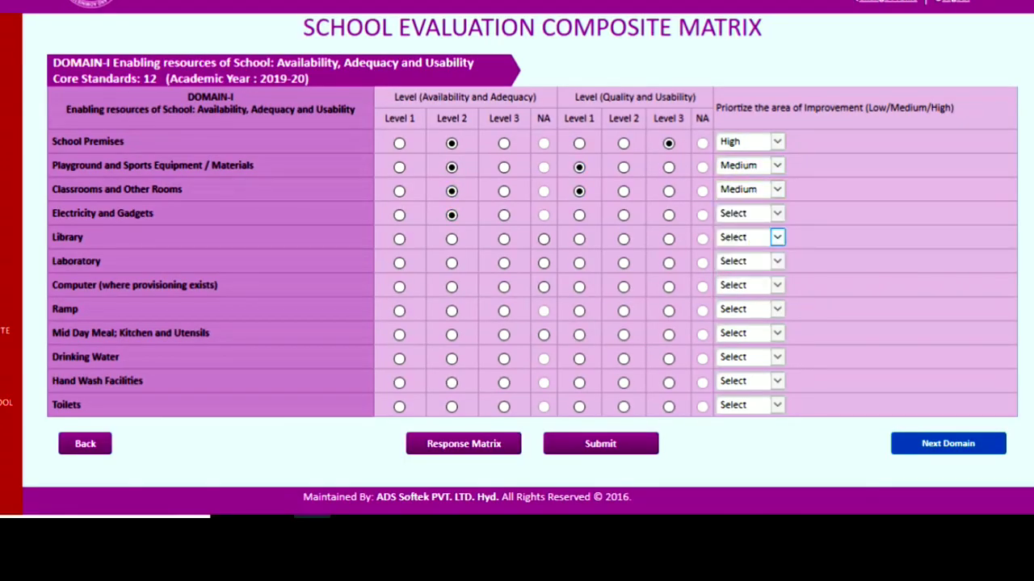
{"action": "left_click", "coordinate": [579, 214]}
{"action": "left_click", "coordinate": [777, 213]}
{"action": "left_click", "coordinate": [739, 253]}
{"action": "left_click", "coordinate": [399, 239]}
{"action": "left_click", "coordinate": [579, 239]}
{"action": "left_click", "coordinate": [777, 237]}
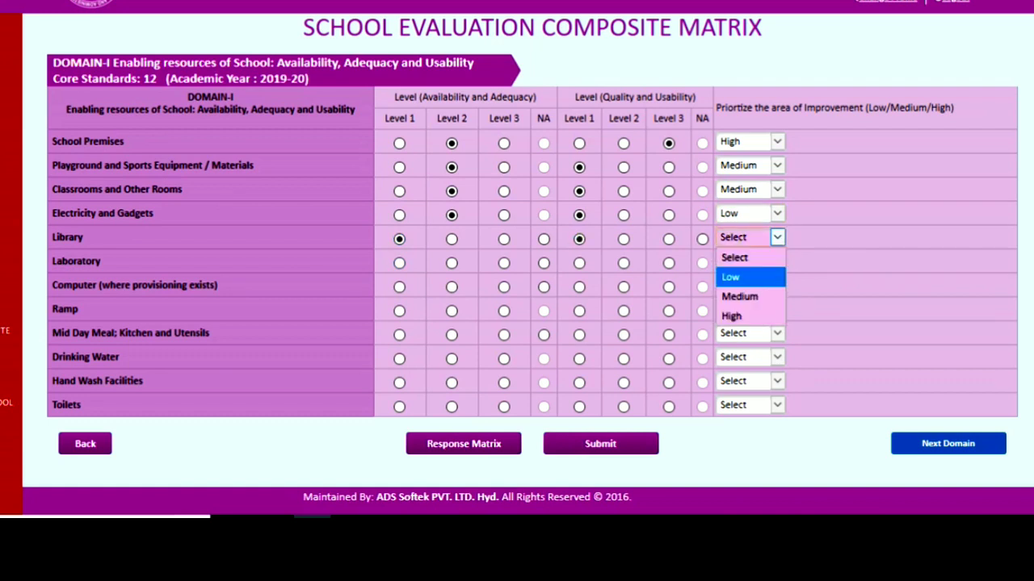
{"action": "left_click", "coordinate": [731, 316]}
Mark Laboratory as NA for availability and adequacy, with Low improvement priority
{"action": "left_click", "coordinate": [399, 263]}
{"action": "left_click", "coordinate": [579, 264]}
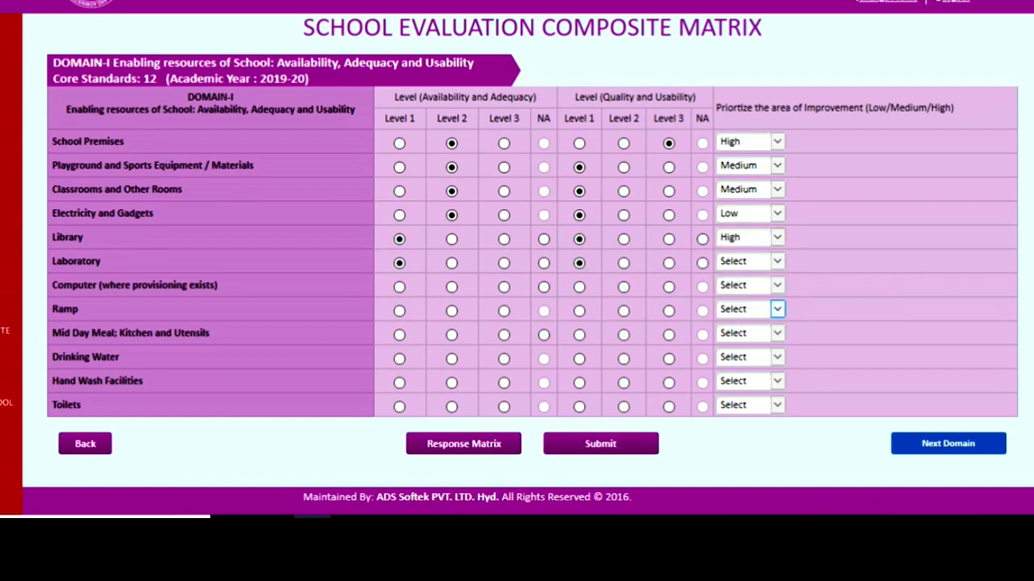
{"action": "left_click", "coordinate": [544, 263]}
{"action": "left_click", "coordinate": [777, 261]}
{"action": "left_click", "coordinate": [731, 300]}
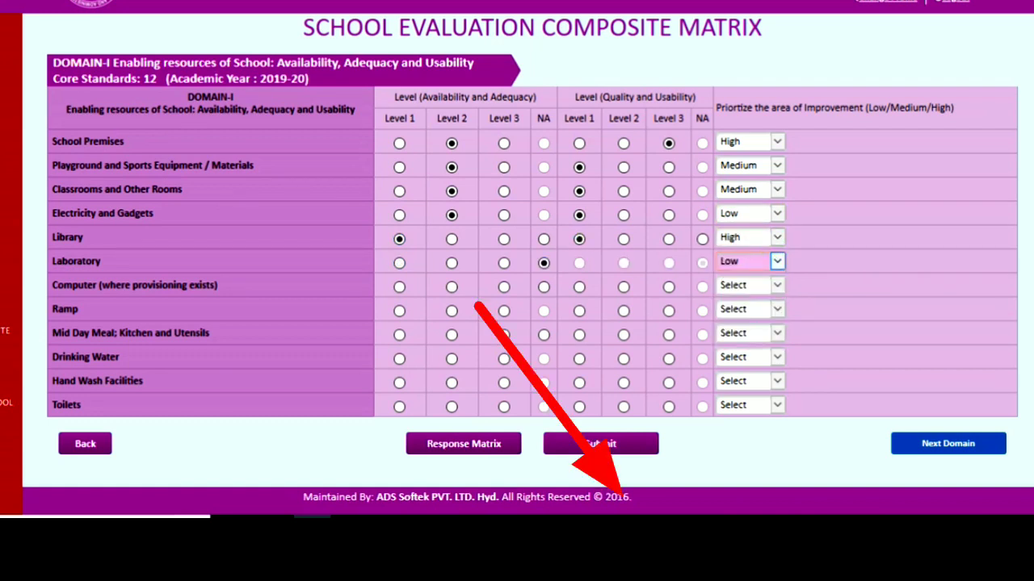
Rate Computer Level 1 for both availability and quality with Medium priority, and Ramp Level 3 for both with Low priority
{"action": "left_click", "coordinate": [399, 288]}
{"action": "left_click", "coordinate": [579, 287]}
{"action": "left_click", "coordinate": [749, 285]}
{"action": "left_click", "coordinate": [731, 342]}
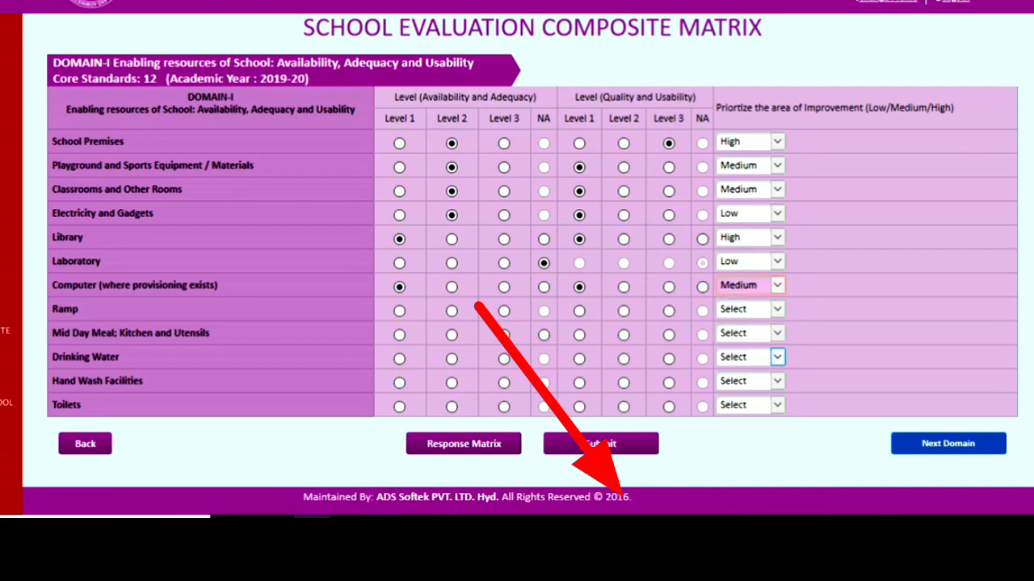
{"action": "left_click", "coordinate": [504, 311]}
{"action": "left_click", "coordinate": [777, 309]}
{"action": "left_click", "coordinate": [750, 349]}
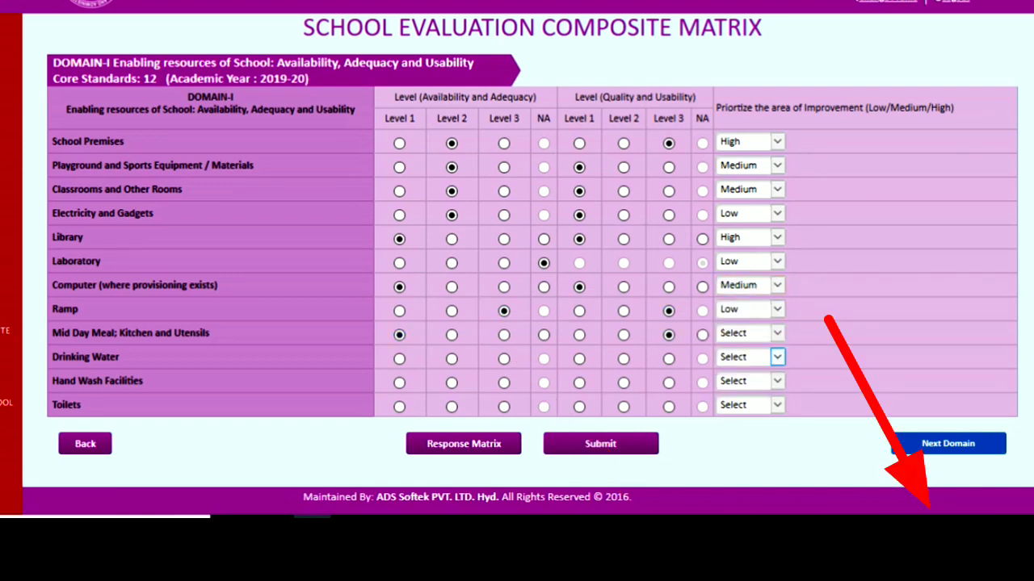
Give Mid Day Meal High priority, and rate Drinking Water Level 1 for availability and Level 2 for quality with High priority
{"action": "left_click", "coordinate": [776, 334]}
{"action": "left_click", "coordinate": [771, 410]}
{"action": "left_click", "coordinate": [623, 359]}
{"action": "left_click", "coordinate": [747, 357]}
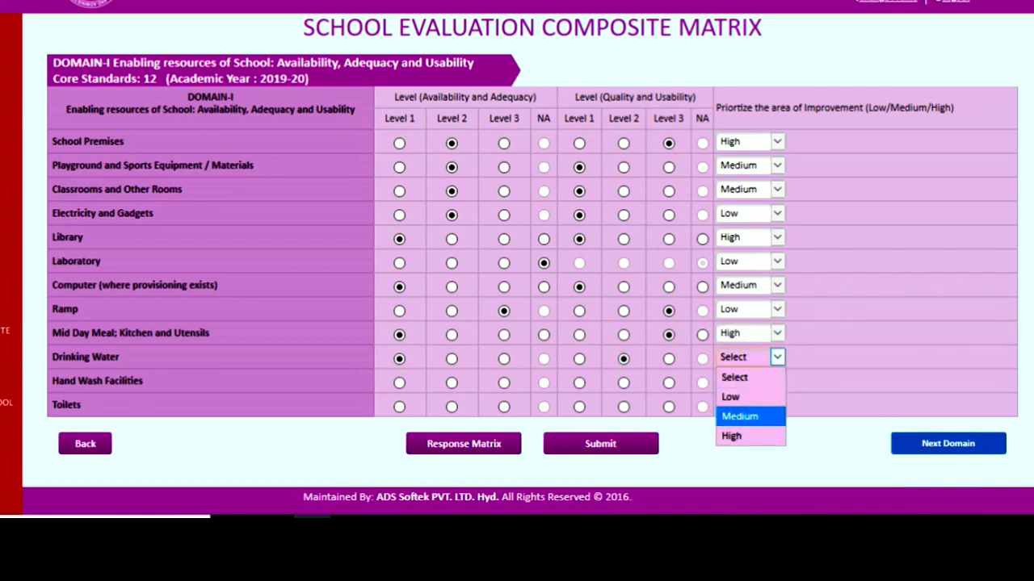
{"action": "left_click", "coordinate": [750, 433]}
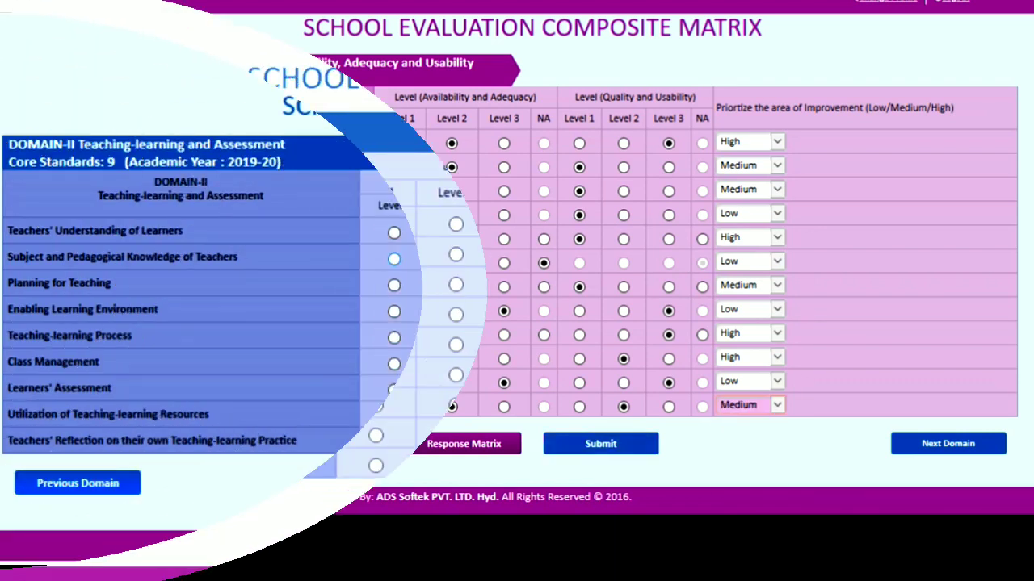
In Domain II, give Teachers' Understanding of Learners Medium priority, and rate Subject and Pedagogical Knowledge Level 3 with Low priority
{"action": "left_click", "coordinate": [610, 231]}
{"action": "left_click", "coordinate": [614, 298]}
{"action": "left_click", "coordinate": [534, 258]}
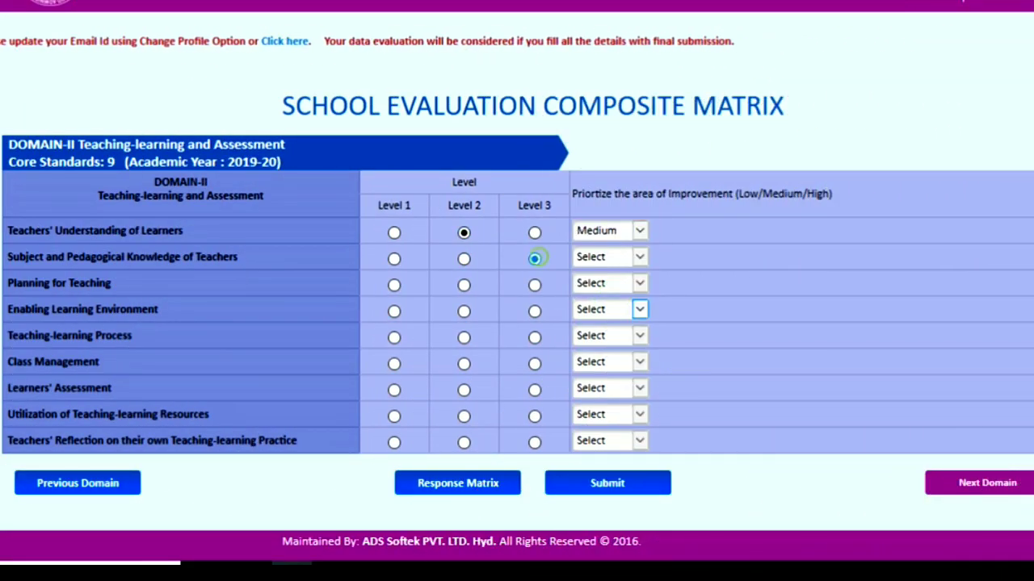
{"action": "left_click", "coordinate": [610, 257]}
{"action": "left_click", "coordinate": [614, 299]}
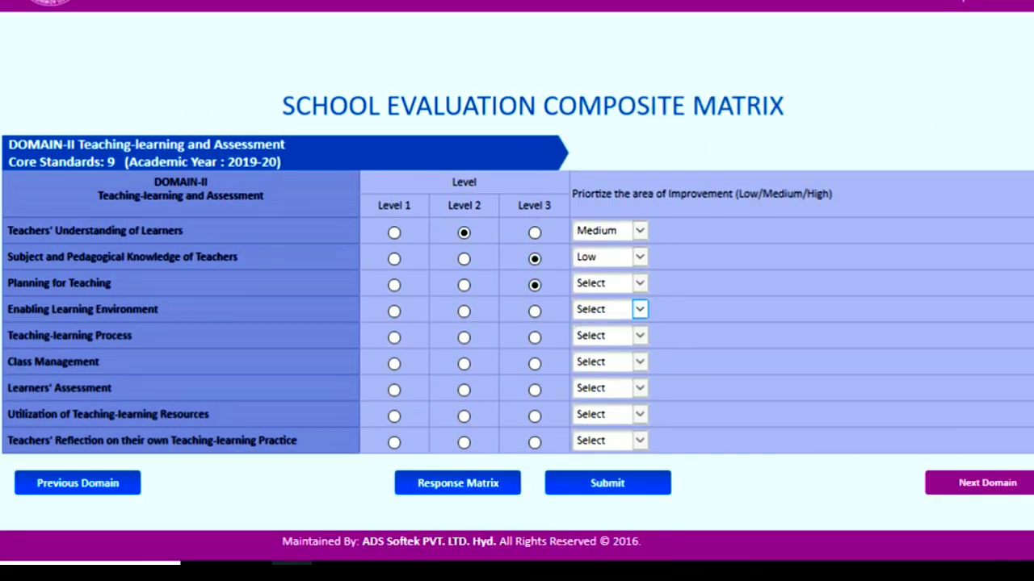
Rate Enabling Learning Environment and Teaching-learning Process Level 2, each with Medium priority
{"action": "left_click", "coordinate": [464, 310]}
{"action": "left_click", "coordinate": [610, 309]}
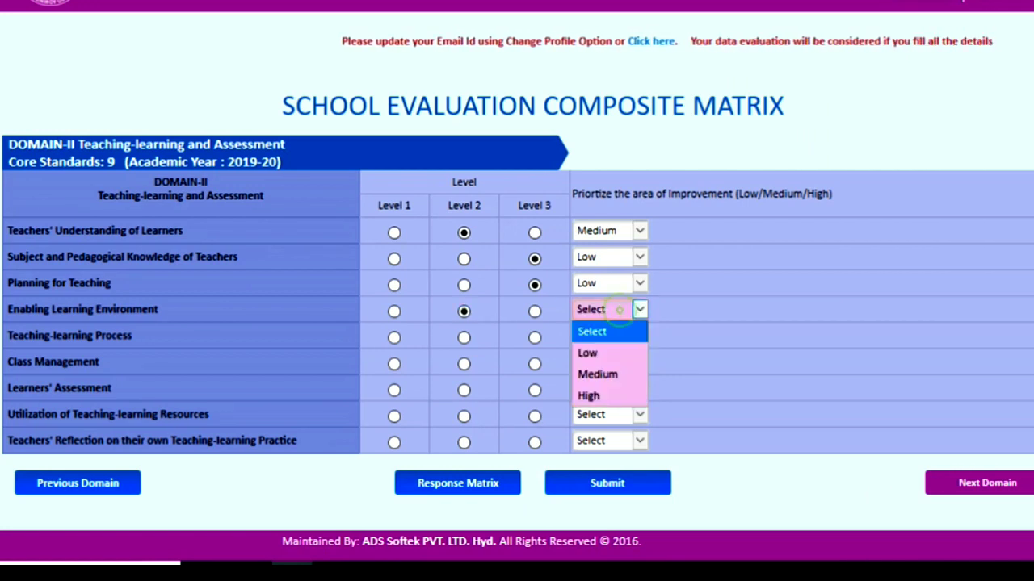
{"action": "left_click", "coordinate": [602, 371]}
{"action": "left_click", "coordinate": [464, 337]}
{"action": "left_click", "coordinate": [610, 335]}
{"action": "left_click", "coordinate": [601, 398]}
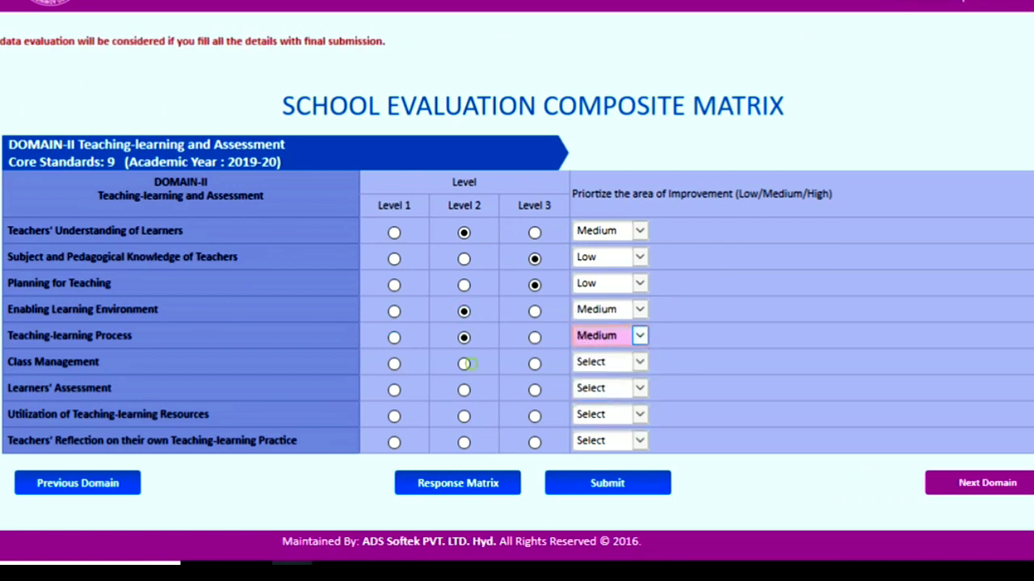
Rate Class Management Level 2 with Medium priority, and prioritize Learners' Assessment as Medium and Utilization of Teaching-learning Resources as Low
{"action": "left_click", "coordinate": [464, 363]}
{"action": "left_click", "coordinate": [610, 362]}
{"action": "left_click", "coordinate": [602, 398]}
{"action": "left_click", "coordinate": [610, 388]}
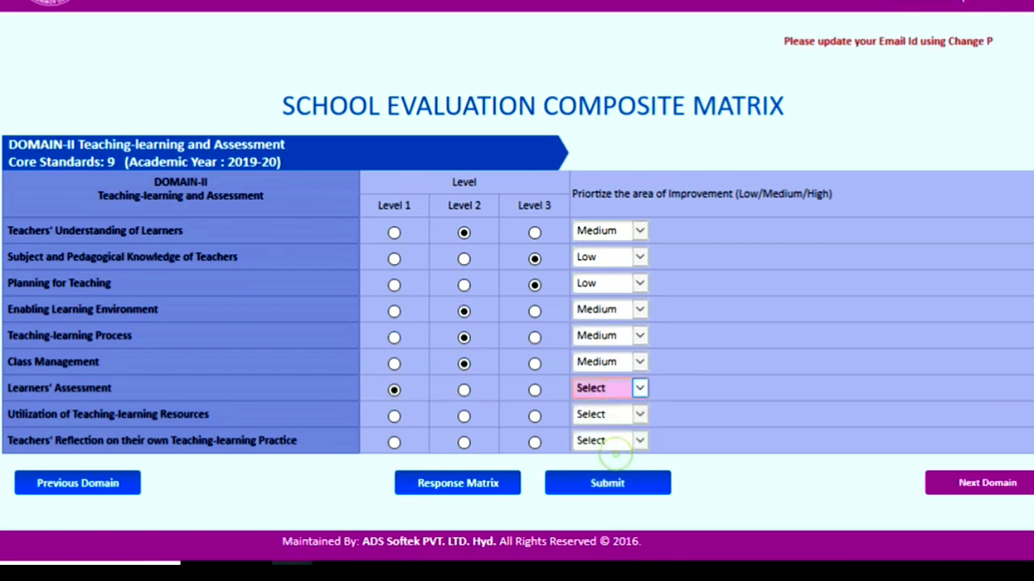
{"action": "left_click", "coordinate": [609, 414]}
{"action": "left_click", "coordinate": [606, 458]}
Rate Teachers' Reflection on their own Teaching-learning Practice Level 2, choose its priority, and proceed to Domain III
{"action": "left_click", "coordinate": [463, 443]}
{"action": "left_click", "coordinate": [610, 440]}
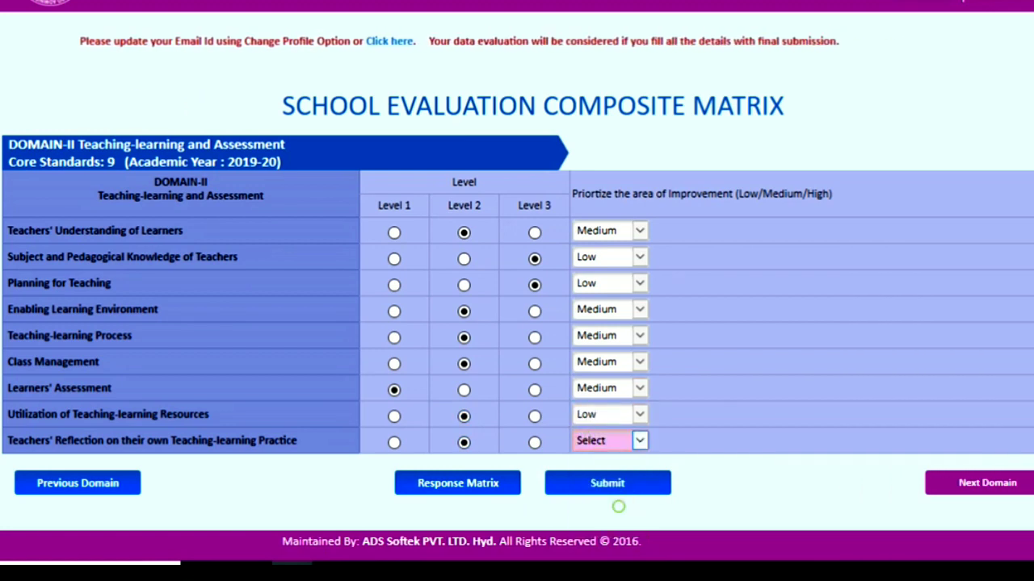
{"action": "left_click", "coordinate": [617, 505]}
{"action": "left_click", "coordinate": [989, 495]}
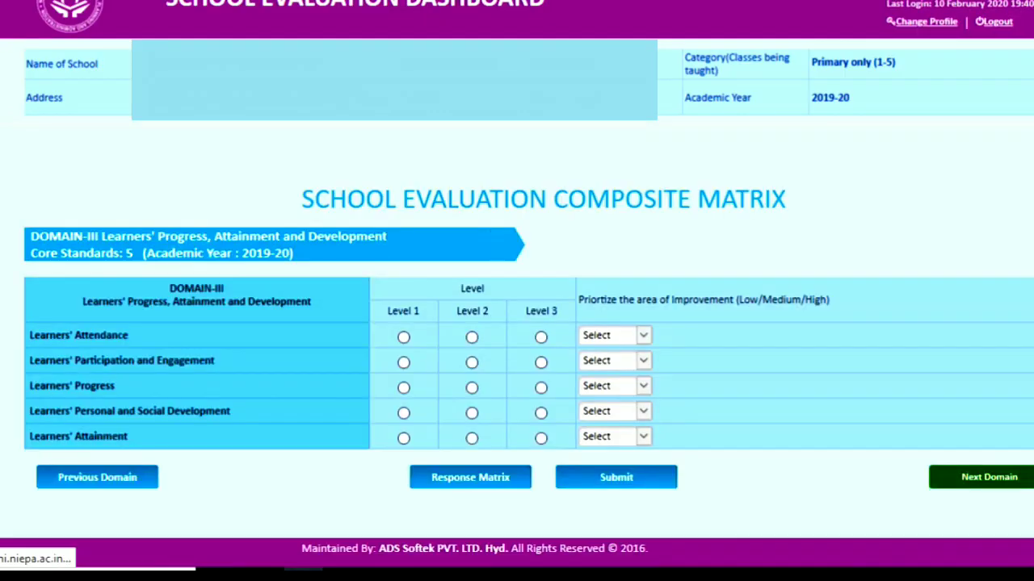
Rate the first four Domain III standards, Learners' Attendance through Personal and Social Development, Level 2 and Learners' Attainment Level 3
{"action": "left_click", "coordinate": [472, 350]}
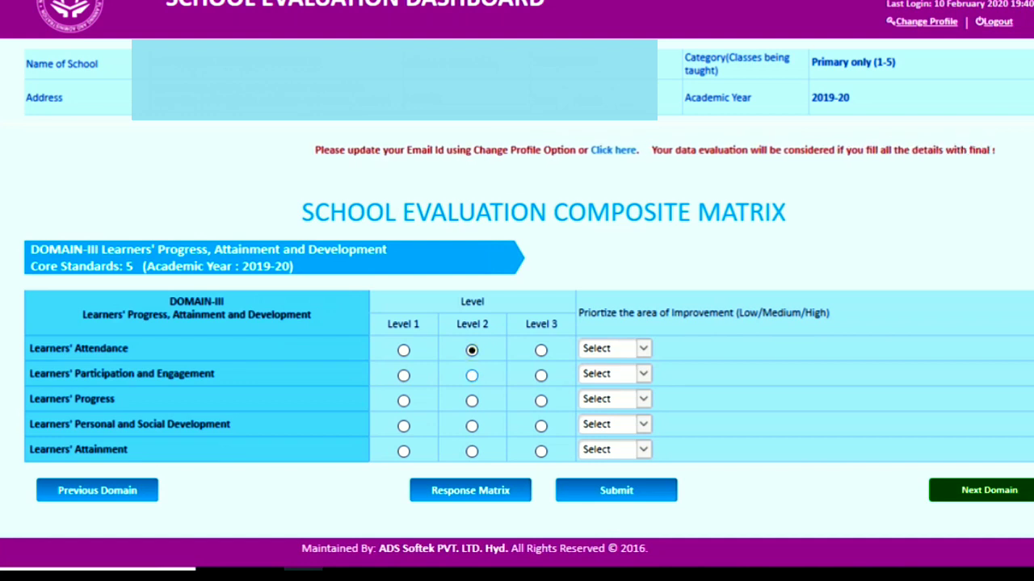
{"action": "left_click", "coordinate": [472, 375]}
{"action": "left_click", "coordinate": [472, 401]}
{"action": "left_click", "coordinate": [472, 425]}
{"action": "left_click", "coordinate": [540, 451]}
Prioritize Learners' Attendance and Learners' Participation and Engagement as Medium, and Learners' Progress as Low
{"action": "left_click", "coordinate": [610, 348]}
{"action": "left_click", "coordinate": [606, 412]}
{"action": "left_click", "coordinate": [606, 371]}
{"action": "left_click", "coordinate": [604, 436]}
{"action": "left_click", "coordinate": [614, 399]}
{"action": "left_click", "coordinate": [593, 441]}
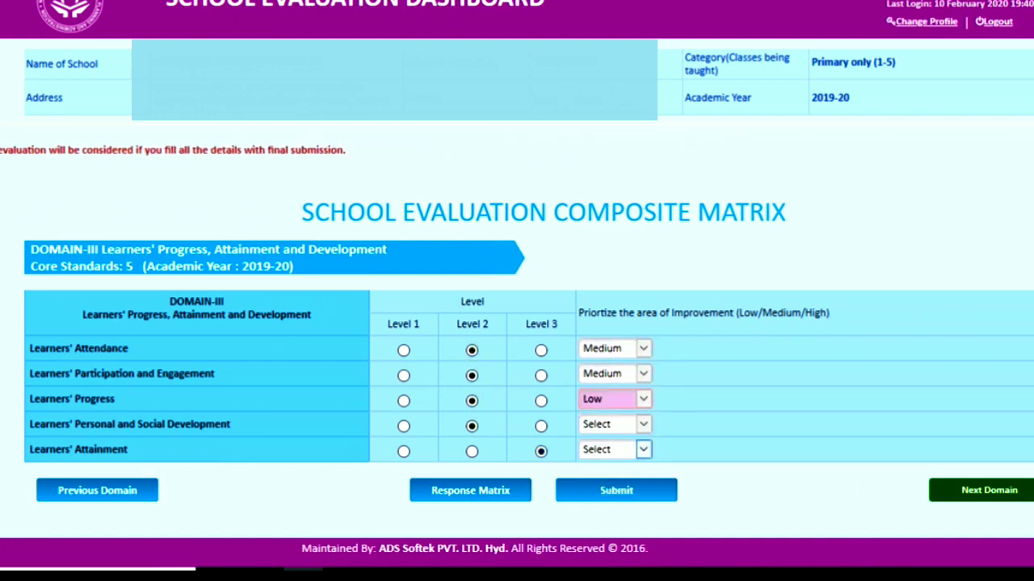
Prioritize Learners' Personal and Social Development as Medium and Learners' Attainment as Low, and submit Domain III
{"action": "left_click", "coordinate": [614, 424]}
{"action": "left_click", "coordinate": [603, 487]}
{"action": "left_click", "coordinate": [613, 449]}
{"action": "left_click", "coordinate": [593, 491]}
{"action": "left_click", "coordinate": [617, 490]}
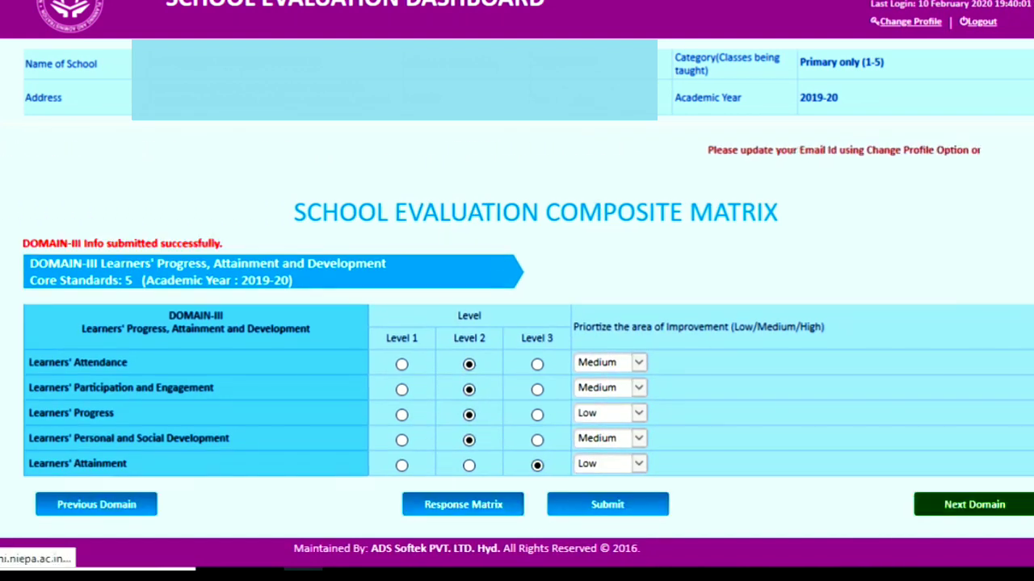
Open Domain IV and rate Orientation of New Teachers and Teachers' Attendance Level 2
{"action": "left_click", "coordinate": [974, 504]}
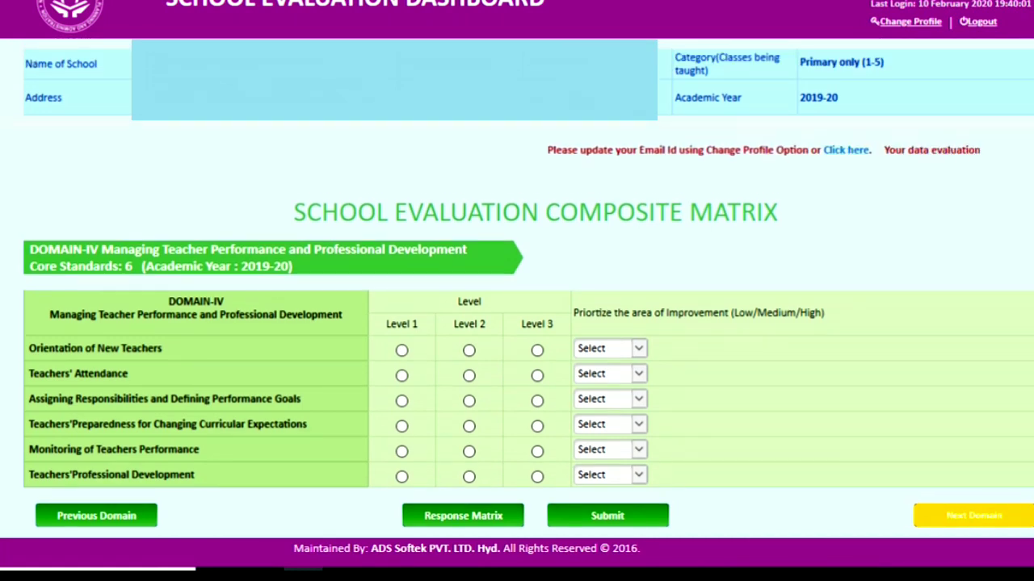
{"action": "left_click", "coordinate": [469, 351]}
{"action": "left_click", "coordinate": [468, 376]}
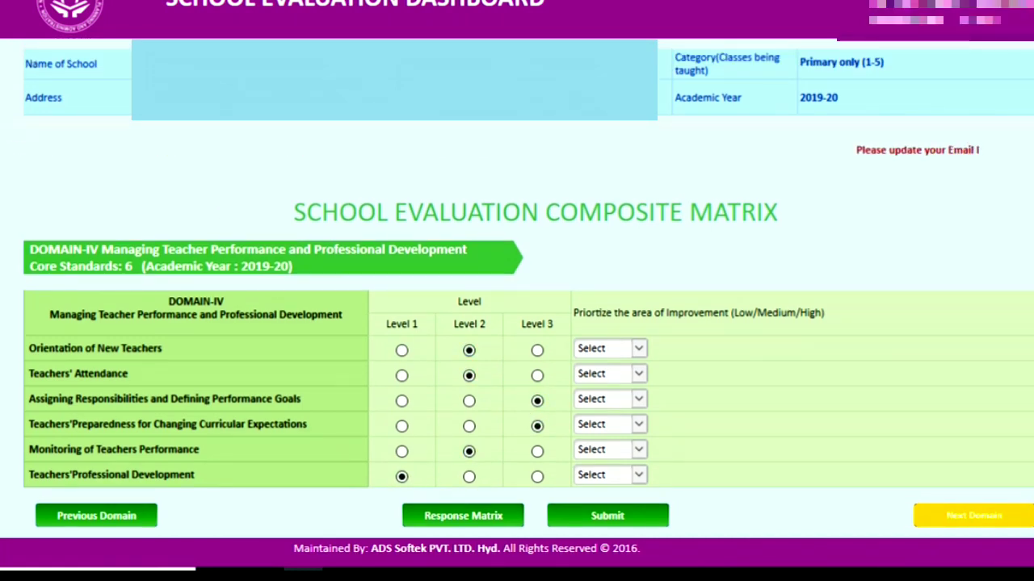
Prioritize Orientation of New Teachers and Teachers' Attendance as Low
{"action": "left_click", "coordinate": [609, 348]}
{"action": "left_click", "coordinate": [598, 390]}
{"action": "left_click", "coordinate": [610, 373]}
{"action": "left_click", "coordinate": [598, 415]}
Choose the priorities for the remaining Domain IV standards, with Medium for Teachers' Professional Development, and submit the domain
{"action": "left_click", "coordinate": [609, 399]}
{"action": "left_click", "coordinate": [598, 441]}
{"action": "left_click", "coordinate": [610, 424]}
{"action": "left_click", "coordinate": [598, 466]}
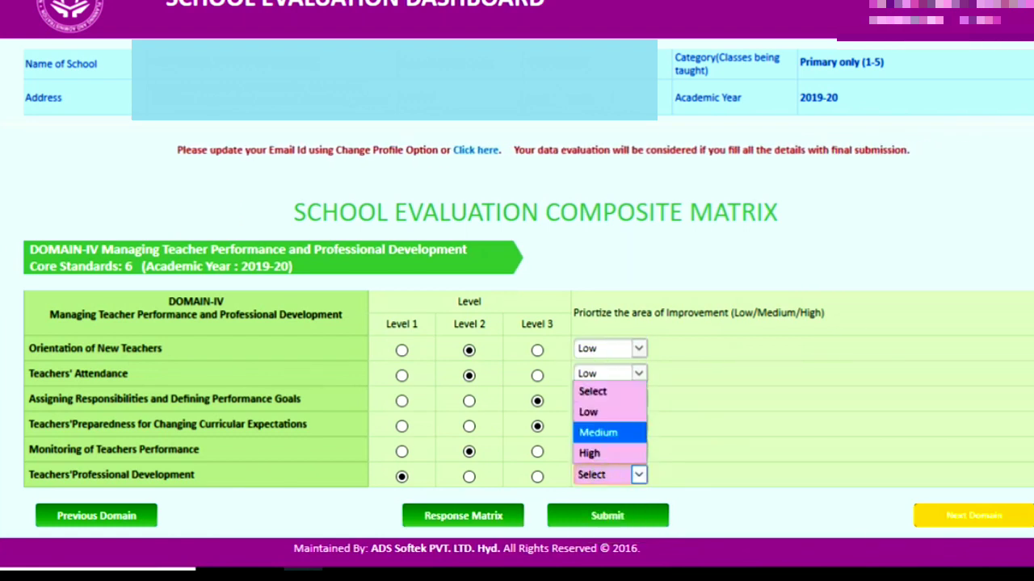
{"action": "left_click", "coordinate": [598, 432]}
{"action": "left_click", "coordinate": [607, 515]}
Proceed to Domain V and prioritize Building Vision and Setting Direction and Leading Change and Improvement as Medium
{"action": "left_click", "coordinate": [974, 526]}
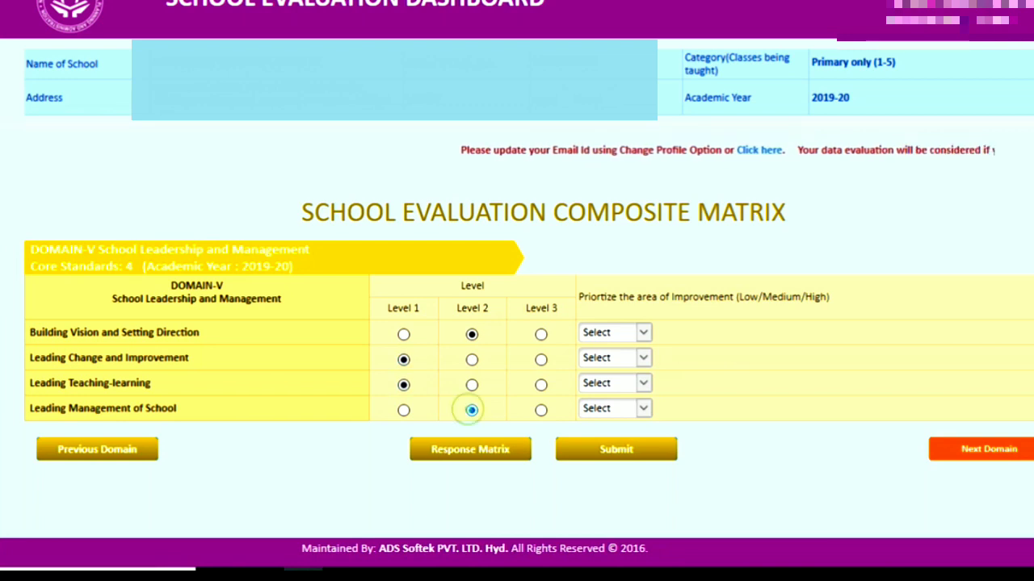
{"action": "left_click", "coordinate": [614, 332]}
{"action": "left_click", "coordinate": [606, 395]}
{"action": "left_click", "coordinate": [614, 358]}
{"action": "left_click", "coordinate": [606, 421]}
Prioritize Leading Teaching-learning as Low, choose the priority for Leading Management of School, and submit Domain V
{"action": "left_click", "coordinate": [614, 383]}
{"action": "left_click", "coordinate": [601, 424]}
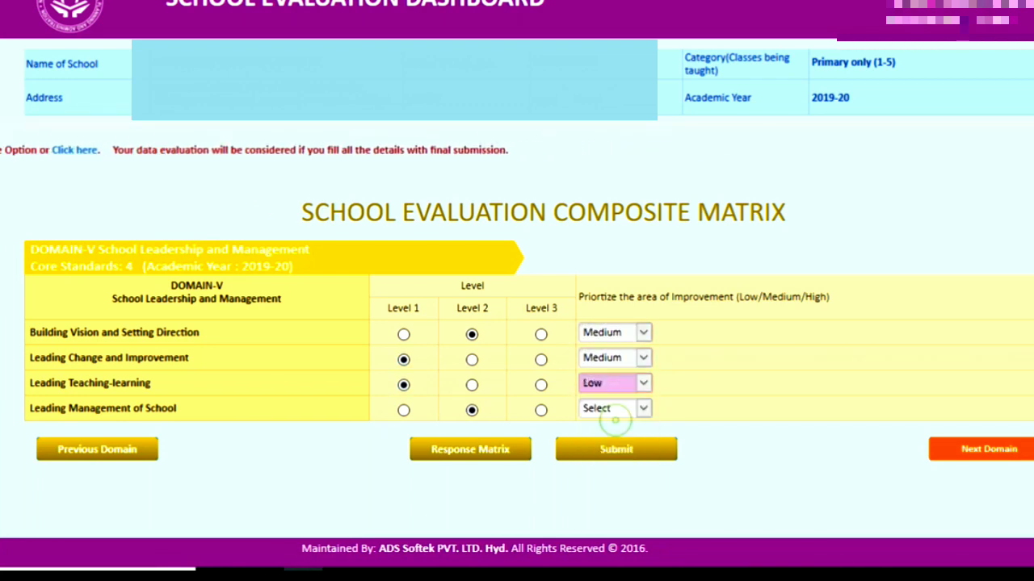
{"action": "left_click", "coordinate": [616, 409]}
{"action": "left_click", "coordinate": [606, 471]}
{"action": "left_click", "coordinate": [616, 449]}
Open Domain VI and rate Psychological Safety Level 1 and Health and Hygiene Level 3
{"action": "left_click", "coordinate": [981, 462]}
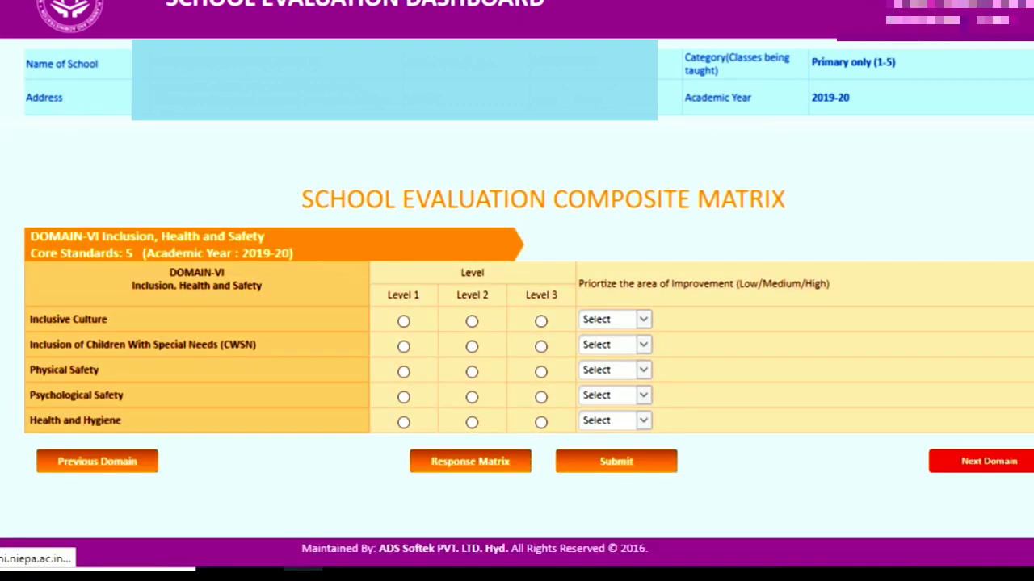
{"action": "left_click", "coordinate": [403, 410]}
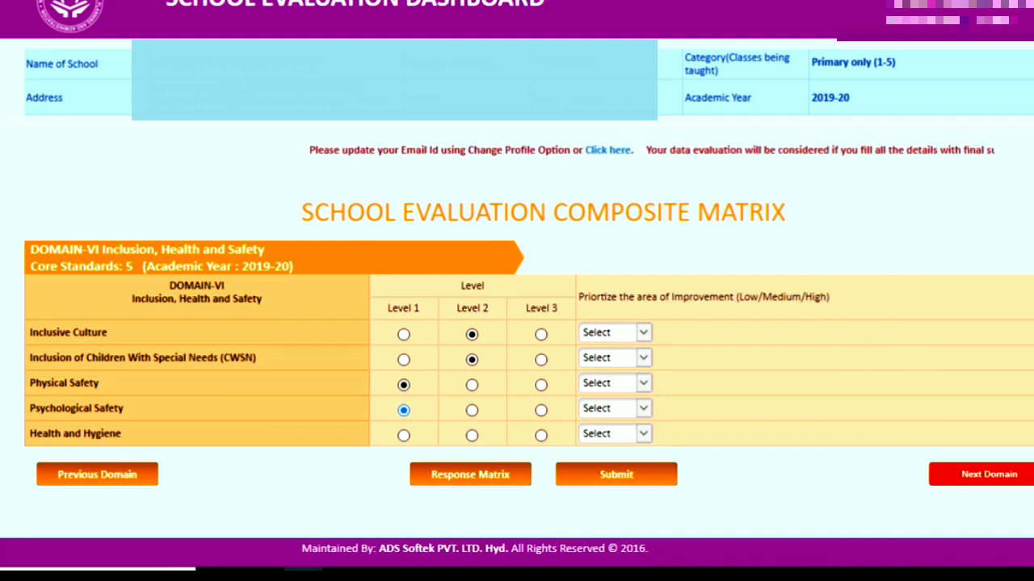
{"action": "left_click", "coordinate": [540, 435]}
Prioritize Inclusive Culture as Low, and Inclusion of Children With Special Needs and Physical Safety as Medium
{"action": "left_click", "coordinate": [614, 332]}
{"action": "left_click", "coordinate": [605, 373]}
{"action": "left_click", "coordinate": [614, 383]}
{"action": "left_click", "coordinate": [614, 357]}
{"action": "left_click", "coordinate": [605, 420]}
{"action": "left_click", "coordinate": [606, 445]}
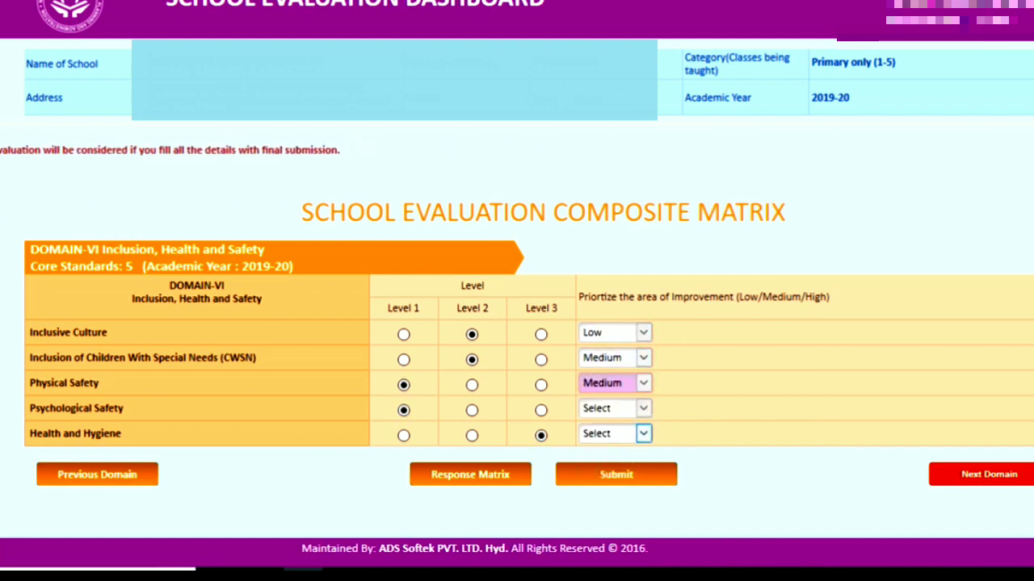
Choose the priorities for Psychological Safety and Health and Hygiene, and submit Domain VI
{"action": "left_click", "coordinate": [614, 409]}
{"action": "left_click", "coordinate": [606, 470]}
{"action": "left_click", "coordinate": [606, 433]}
{"action": "left_click", "coordinate": [606, 476]}
{"action": "left_click", "coordinate": [616, 474]}
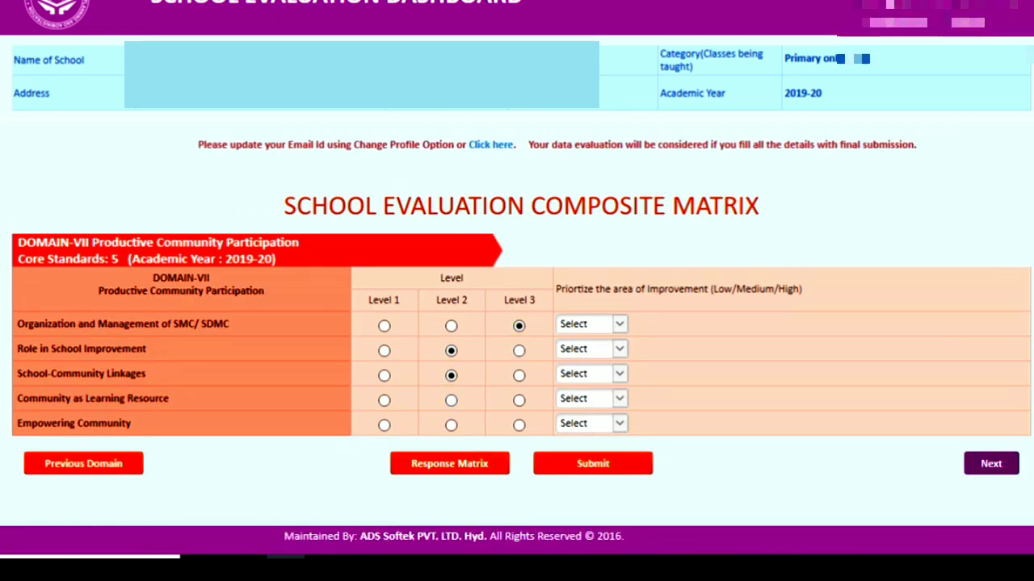
In Domain VII, rate Community as Learning Resource Level 3 and Empowering Community Level 2
{"action": "left_click", "coordinate": [518, 399]}
{"action": "left_click", "coordinate": [450, 425]}
{"action": "left_click", "coordinate": [589, 324]}
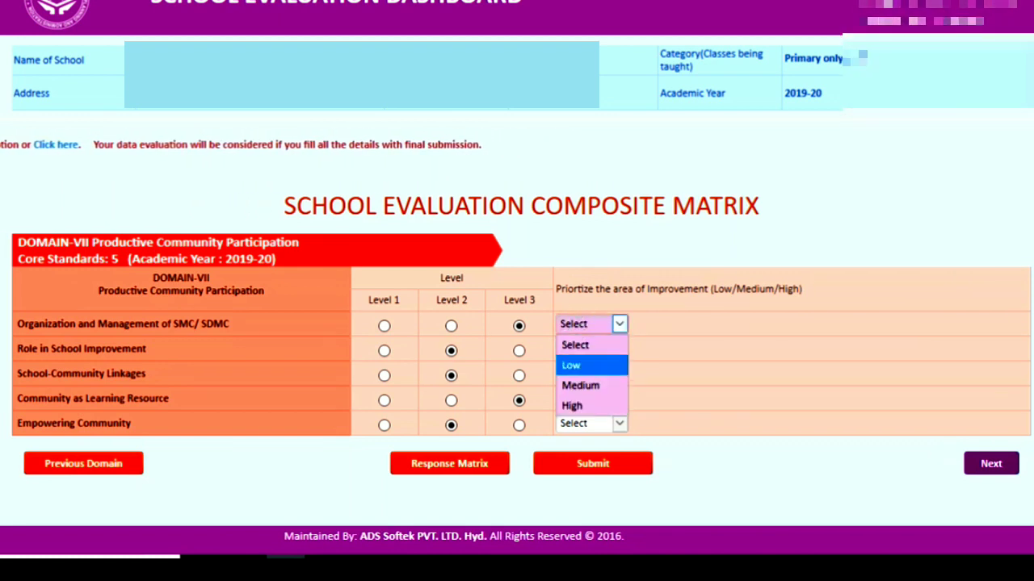
{"action": "left_click", "coordinate": [588, 365]}
{"action": "left_click", "coordinate": [590, 349]}
{"action": "left_click", "coordinate": [588, 408]}
{"action": "left_click", "coordinate": [590, 374]}
{"action": "left_click", "coordinate": [588, 415]}
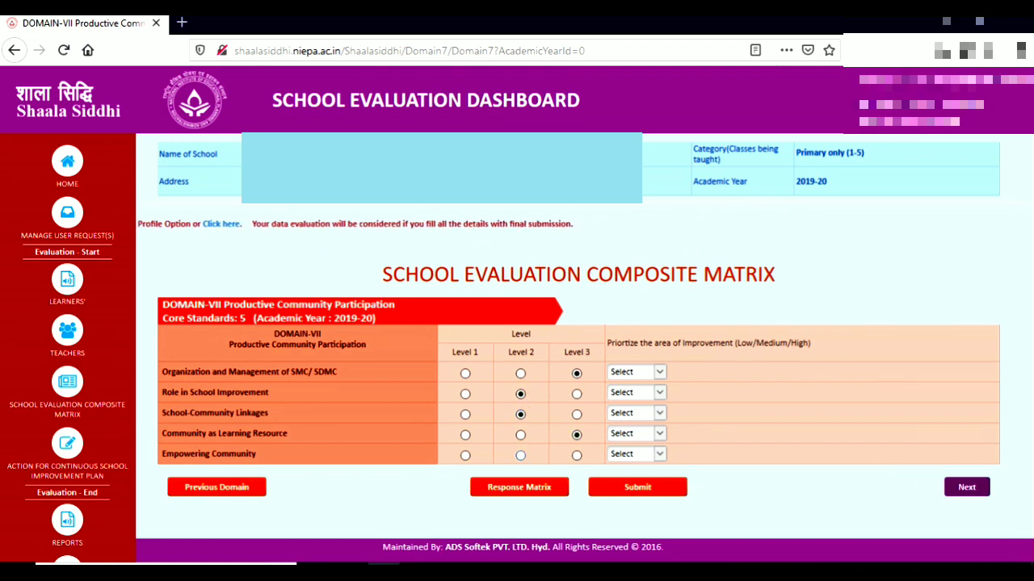
Prioritize Organization and Management of SMC/SDMC as Low, Role in School Improvement as Medium, and School-Community Linkages as Low
{"action": "left_click", "coordinate": [636, 371]}
{"action": "left_click", "coordinate": [636, 406]}
{"action": "left_click", "coordinate": [636, 392]}
{"action": "left_click", "coordinate": [637, 443]}
{"action": "left_click", "coordinate": [637, 413]}
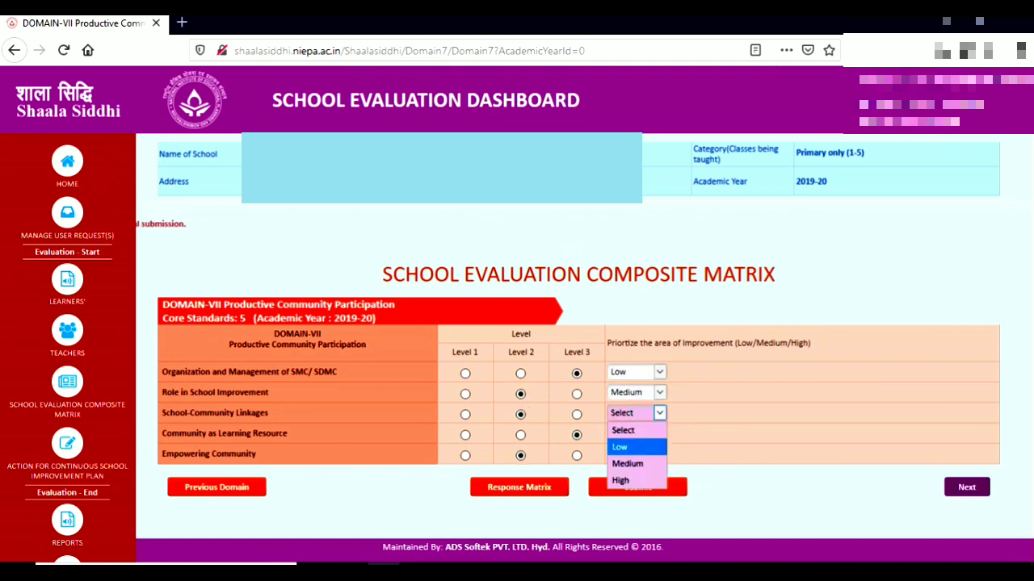
{"action": "left_click", "coordinate": [636, 448]}
Prioritize Community as Learning Resource as Low and Empowering Community as Medium, submit Domain VII, and return to the home page
{"action": "left_click", "coordinate": [636, 433]}
{"action": "left_click", "coordinate": [619, 468]}
{"action": "left_click", "coordinate": [635, 454]}
{"action": "left_click", "coordinate": [627, 503]}
{"action": "left_click", "coordinate": [637, 487]}
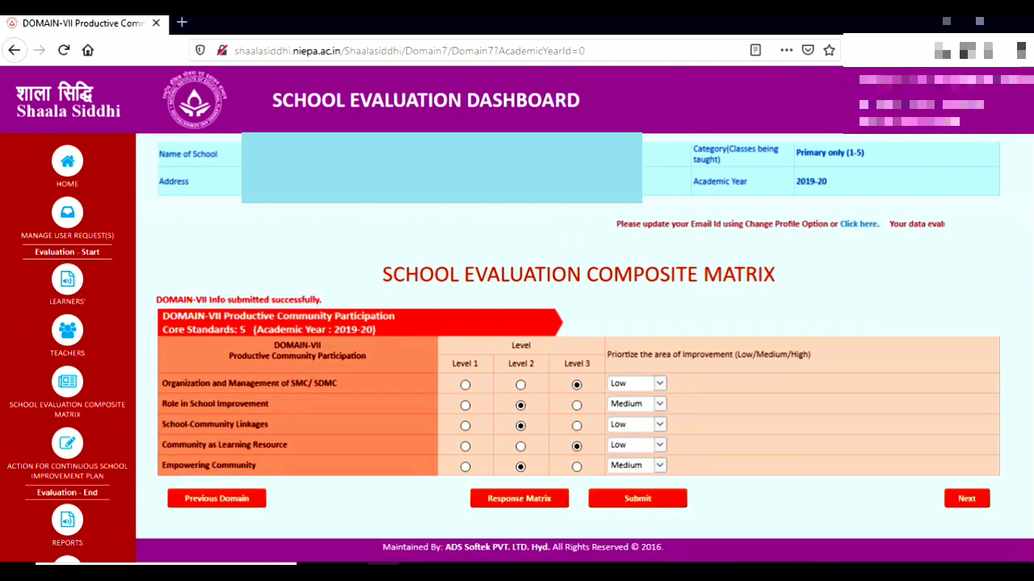
{"action": "left_click", "coordinate": [67, 161]}
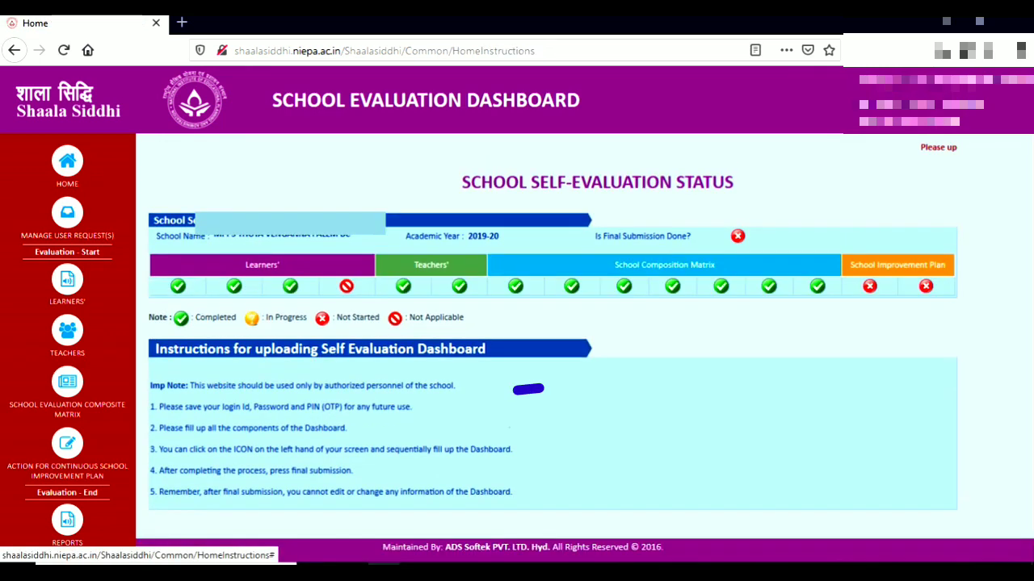